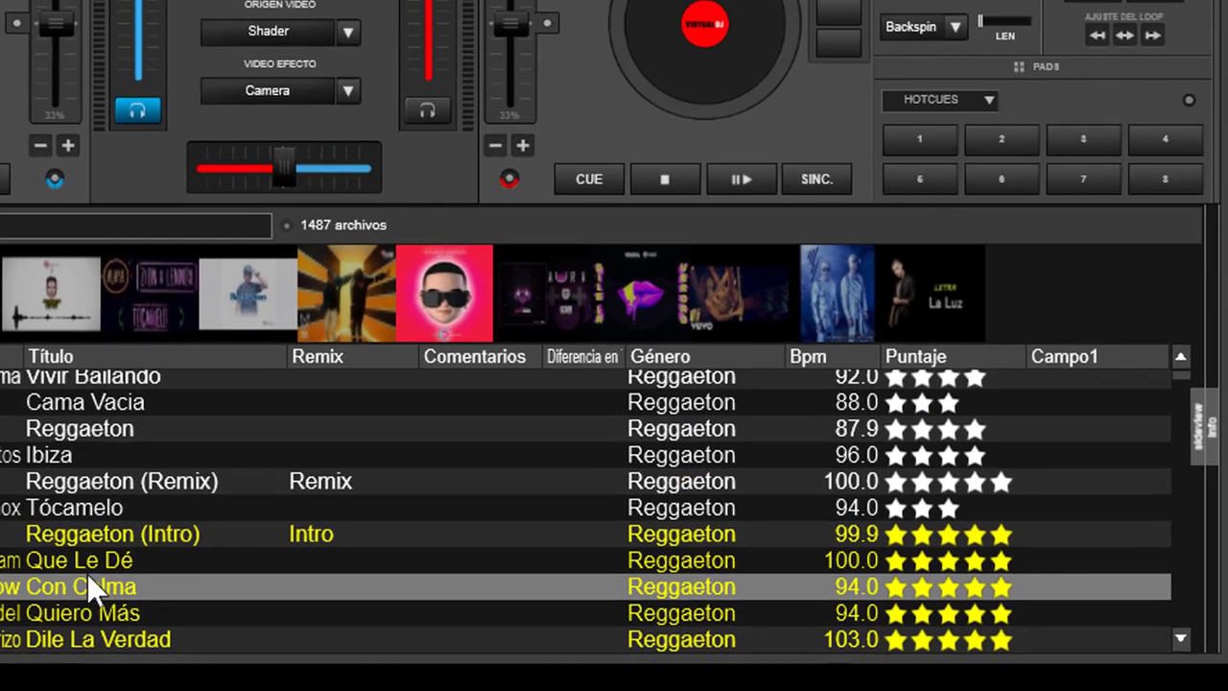
# Open the tag editor for the song "Que Le Dé", view its available color choices, and close the editor keeping amarillo.
pyautogui.click(72, 557)
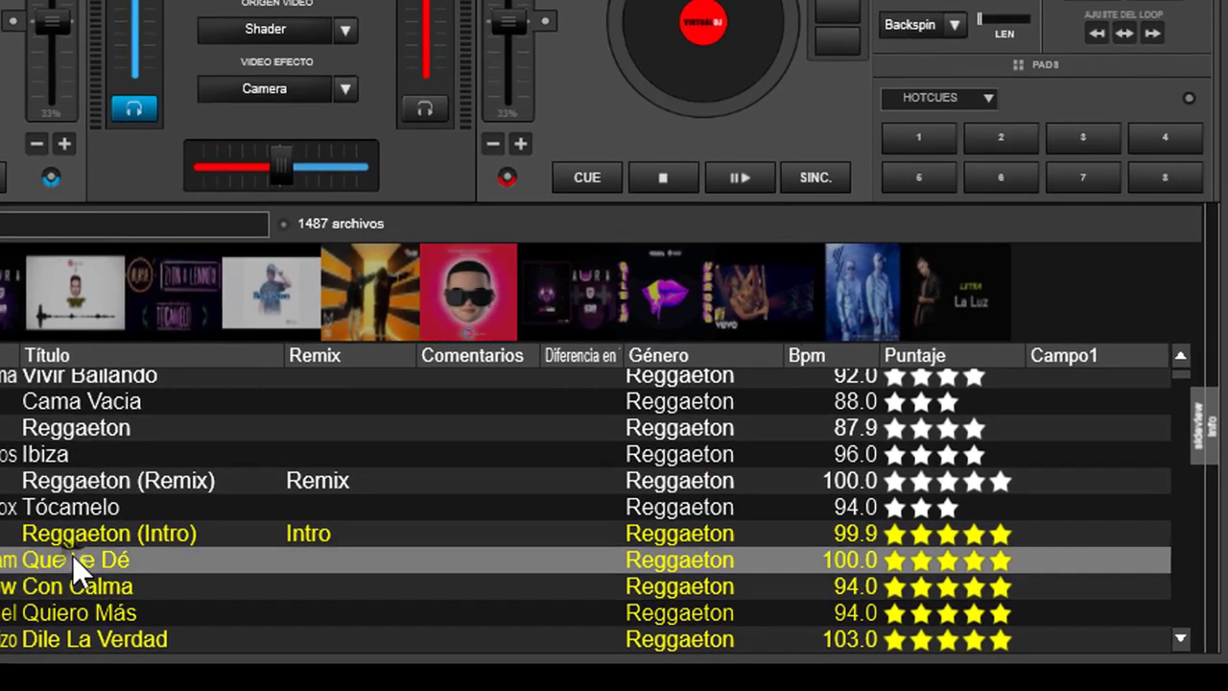
pyautogui.rightClick(72, 555)
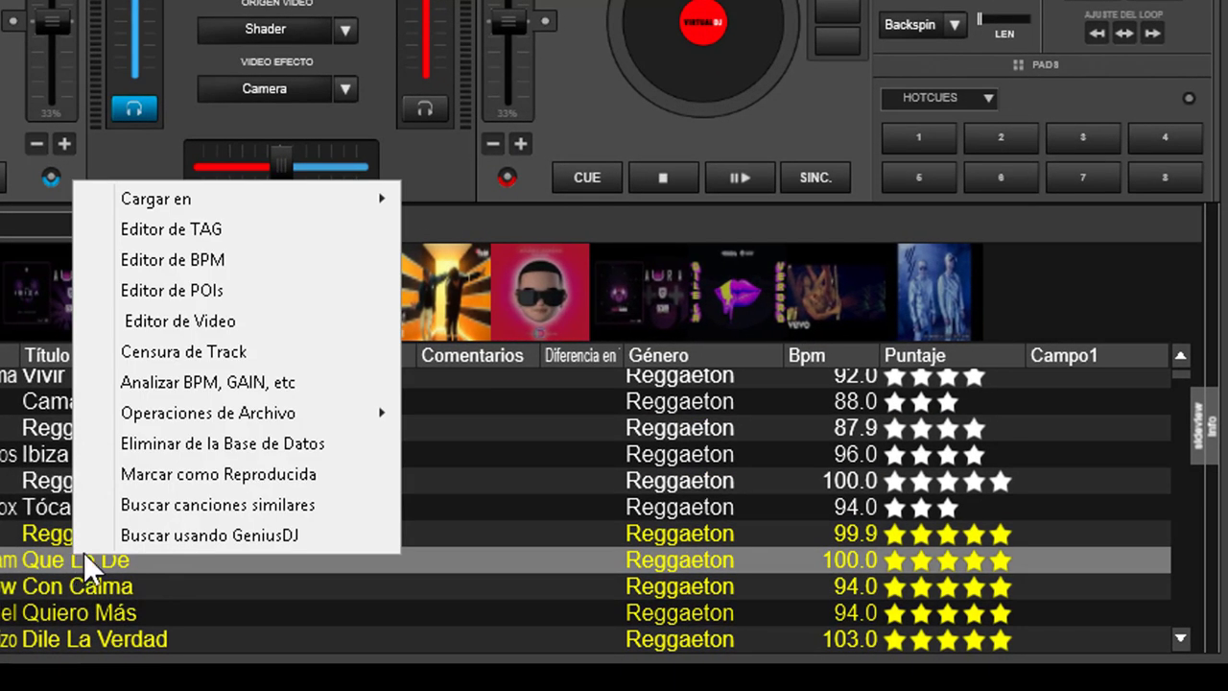
pyautogui.click(261, 233)
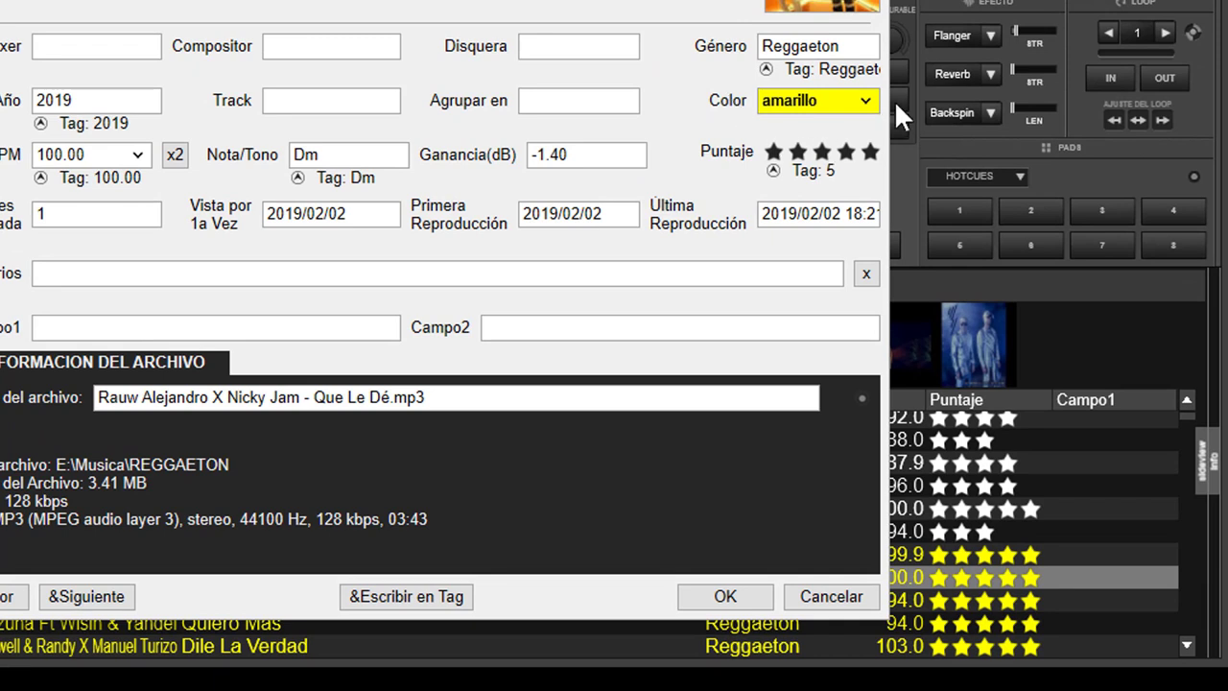
pyautogui.click(868, 103)
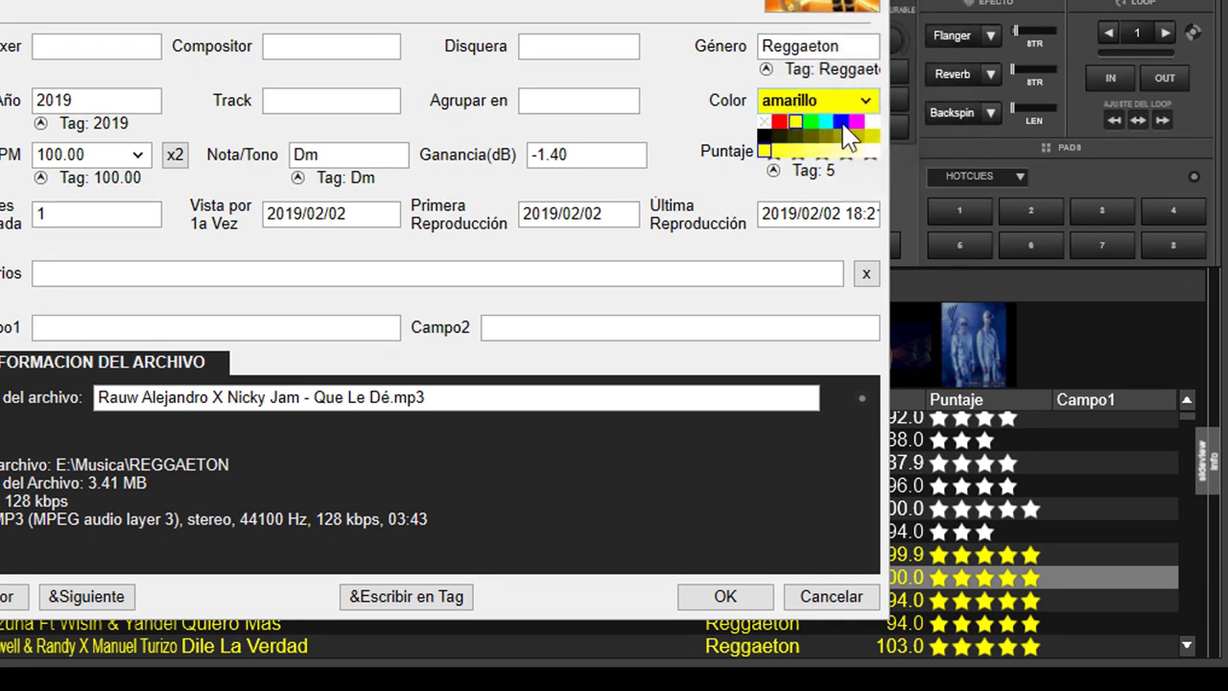
pyautogui.click(722, 125)
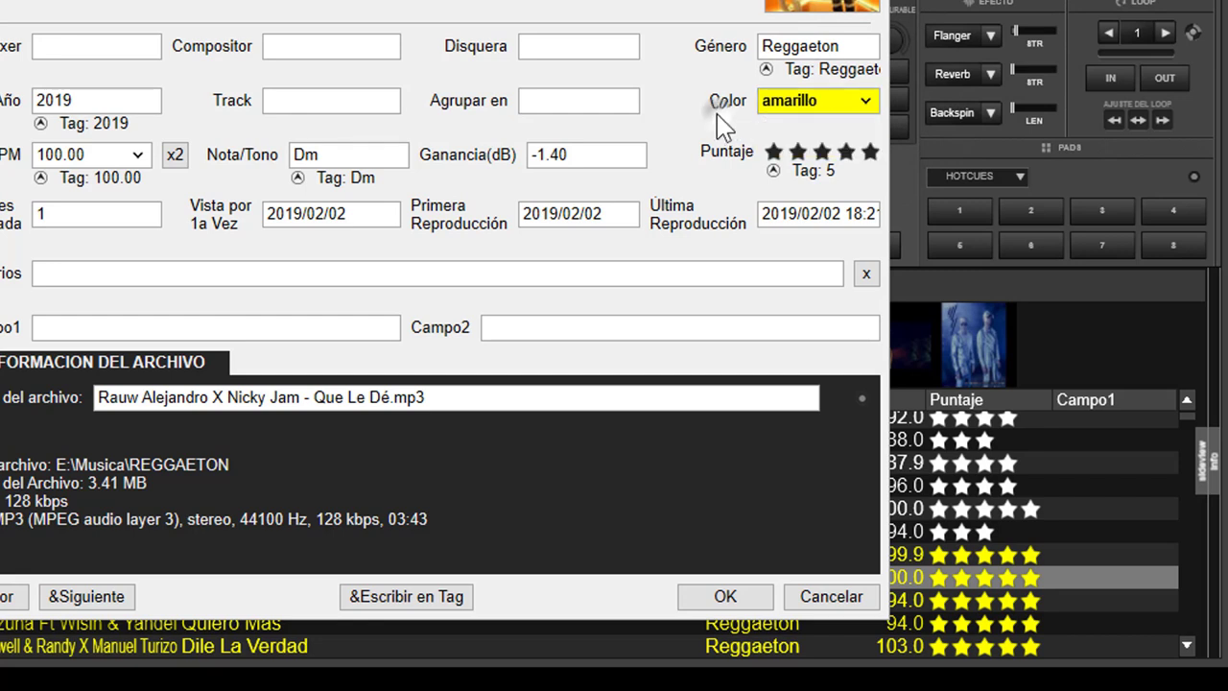
pyautogui.click(731, 601)
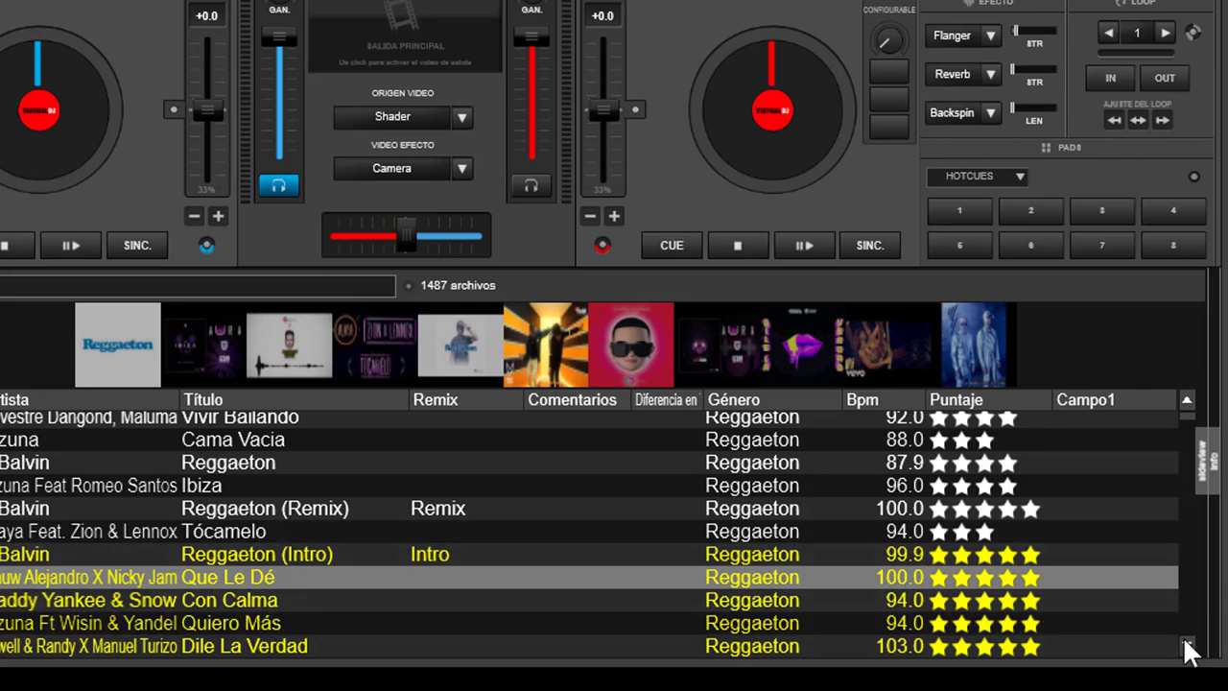
# Look through the Reggaeton song list to compare the yellow-marked titles with the unmarked ones, and select "Quiero Más".
pyautogui.scroll(-5, 1189, 648)
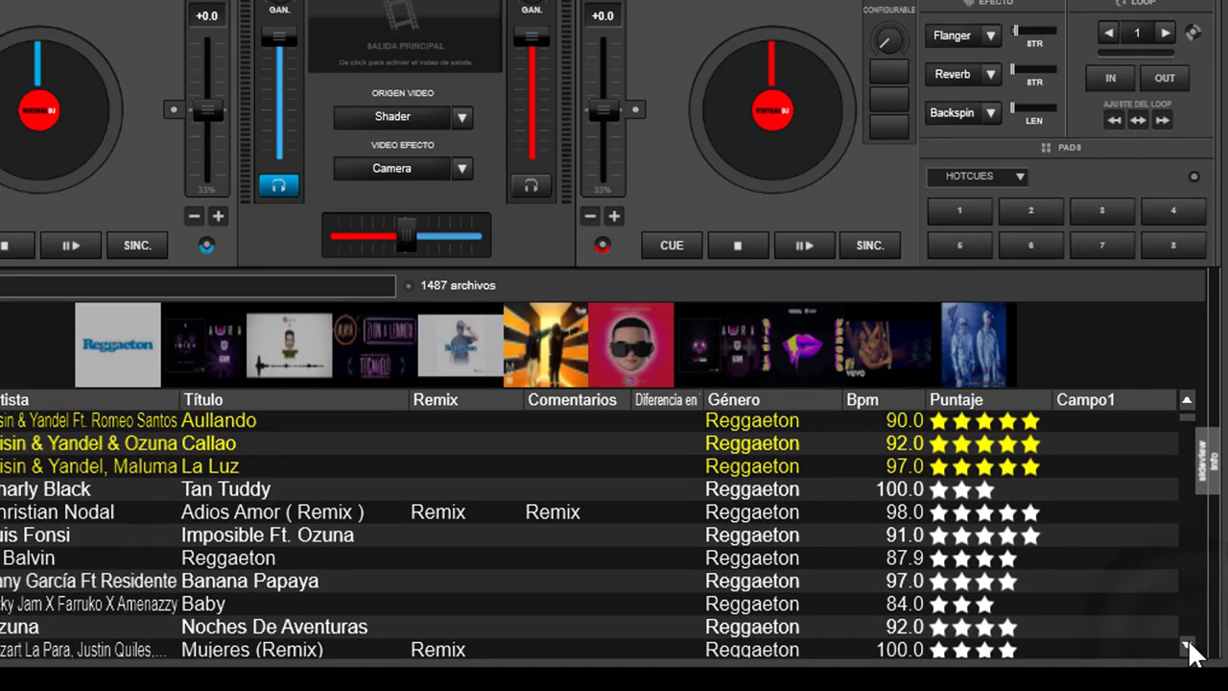
pyautogui.scroll(-2, 1190, 650)
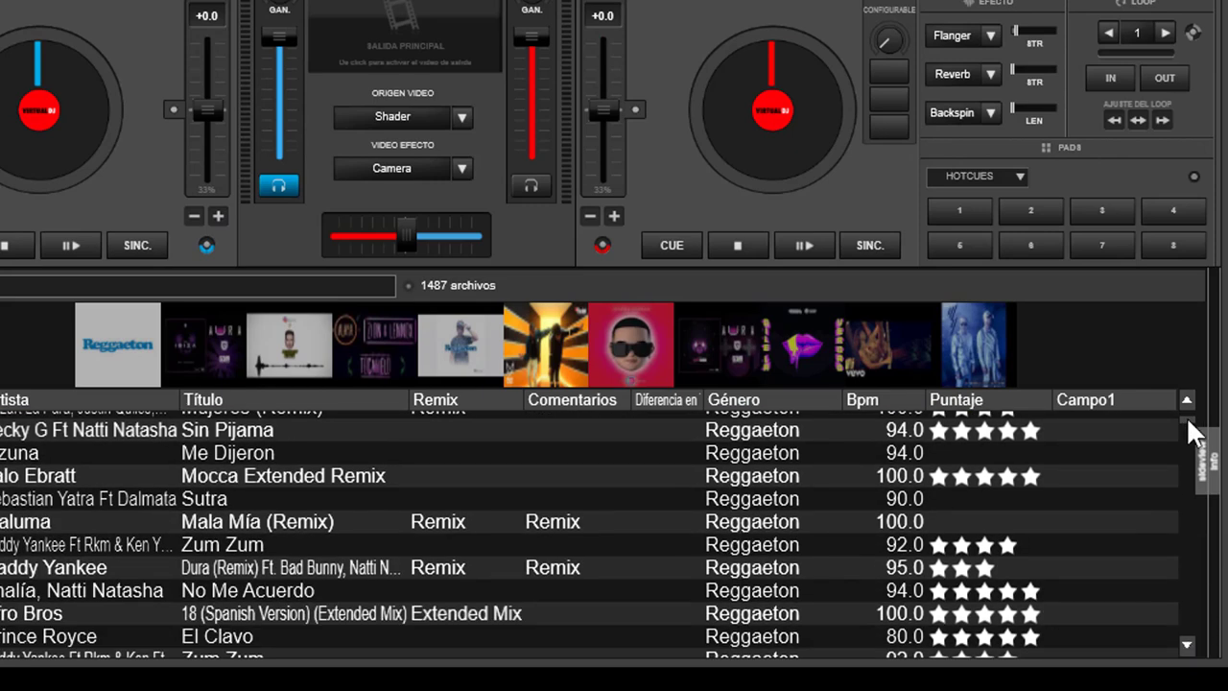
pyautogui.scroll(8, 1190, 432)
pyautogui.scroll(-5, 1190, 430)
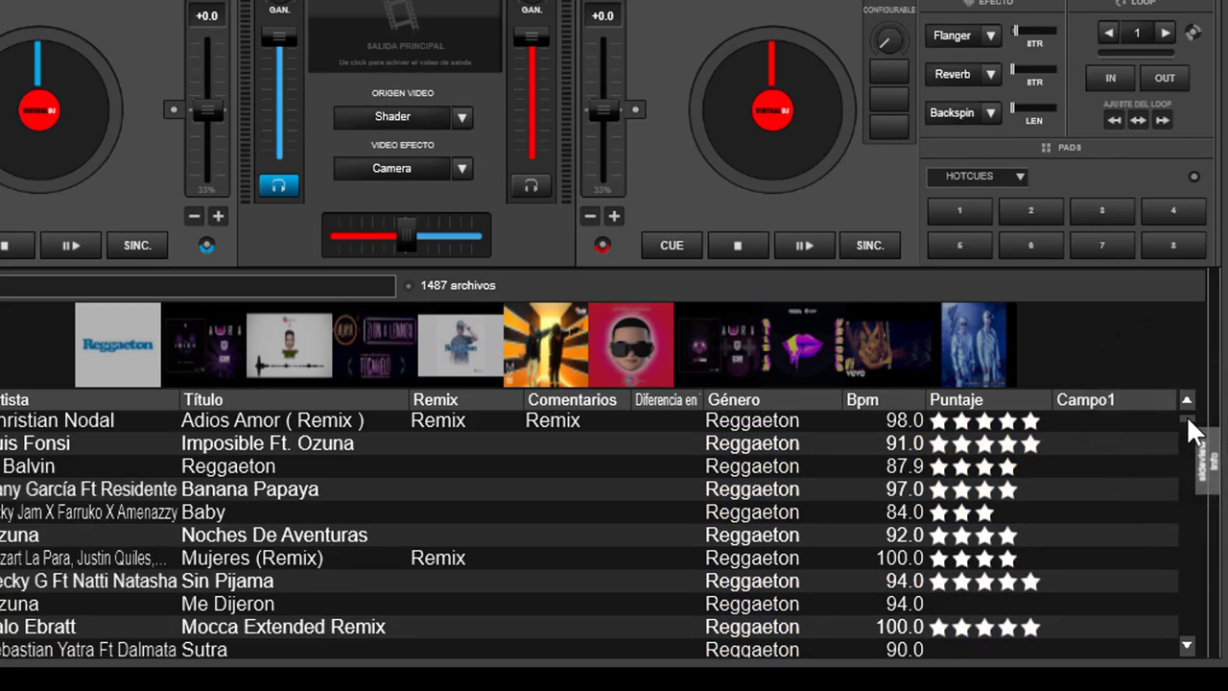
pyautogui.scroll(5, 1190, 430)
pyautogui.scroll(-3, 1188, 414)
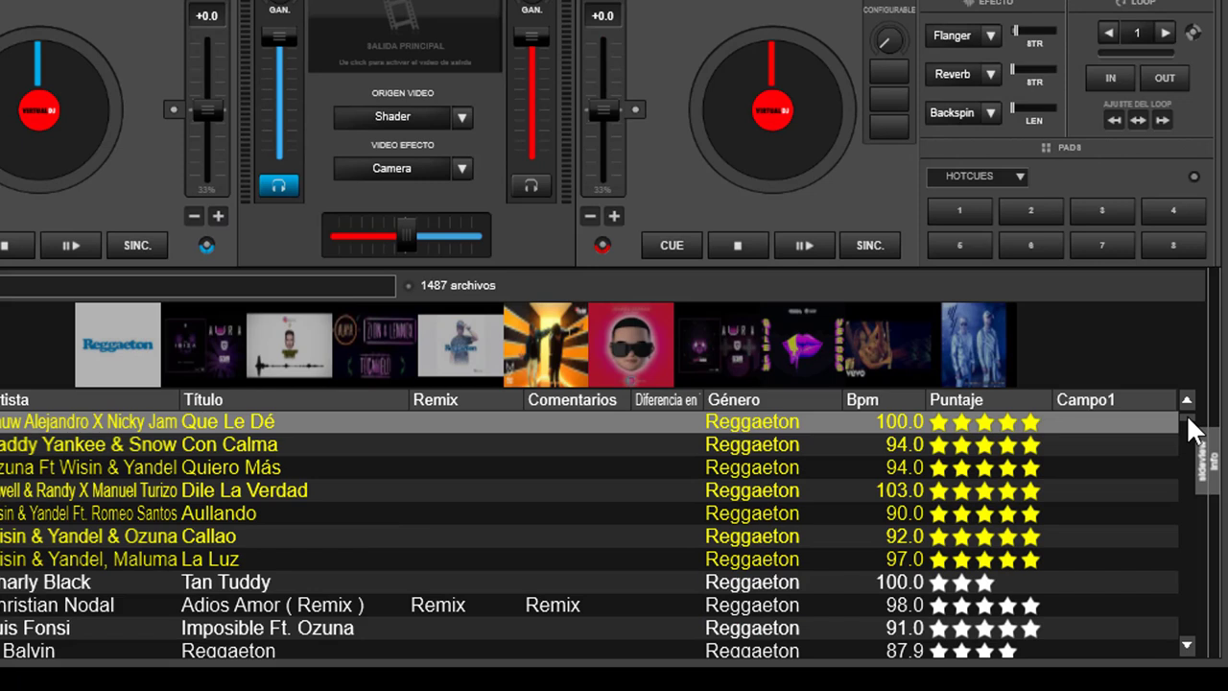
pyautogui.scroll(3, 1188, 413)
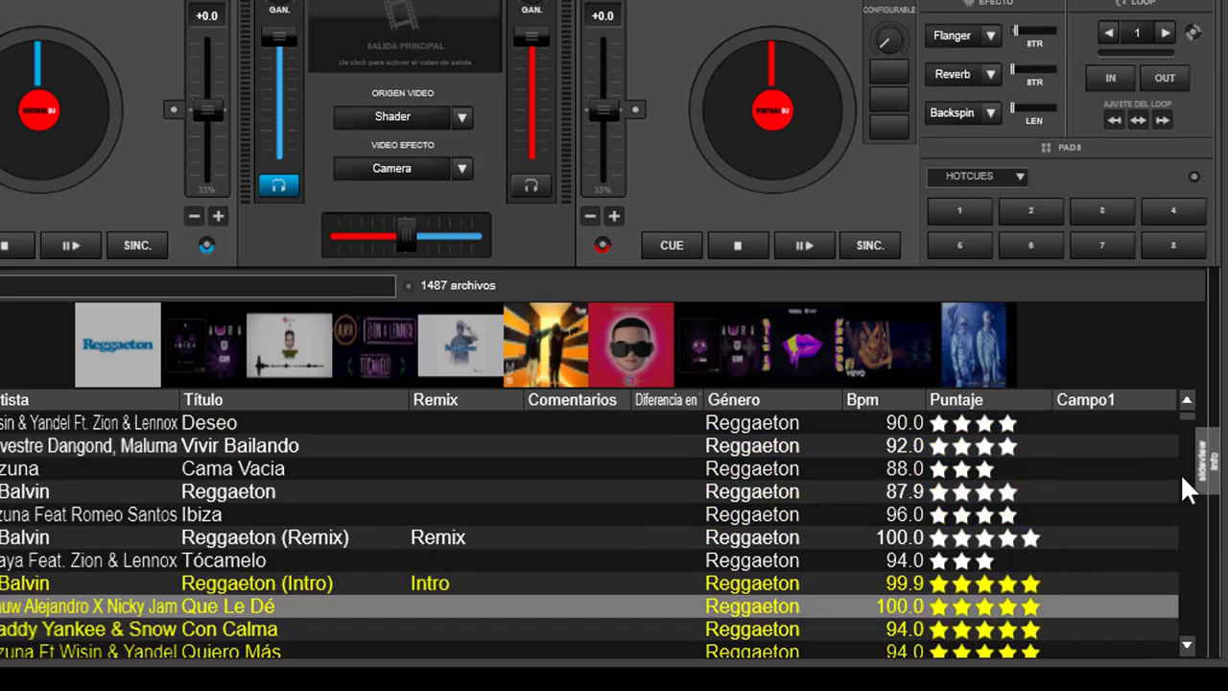
pyautogui.click(1187, 646)
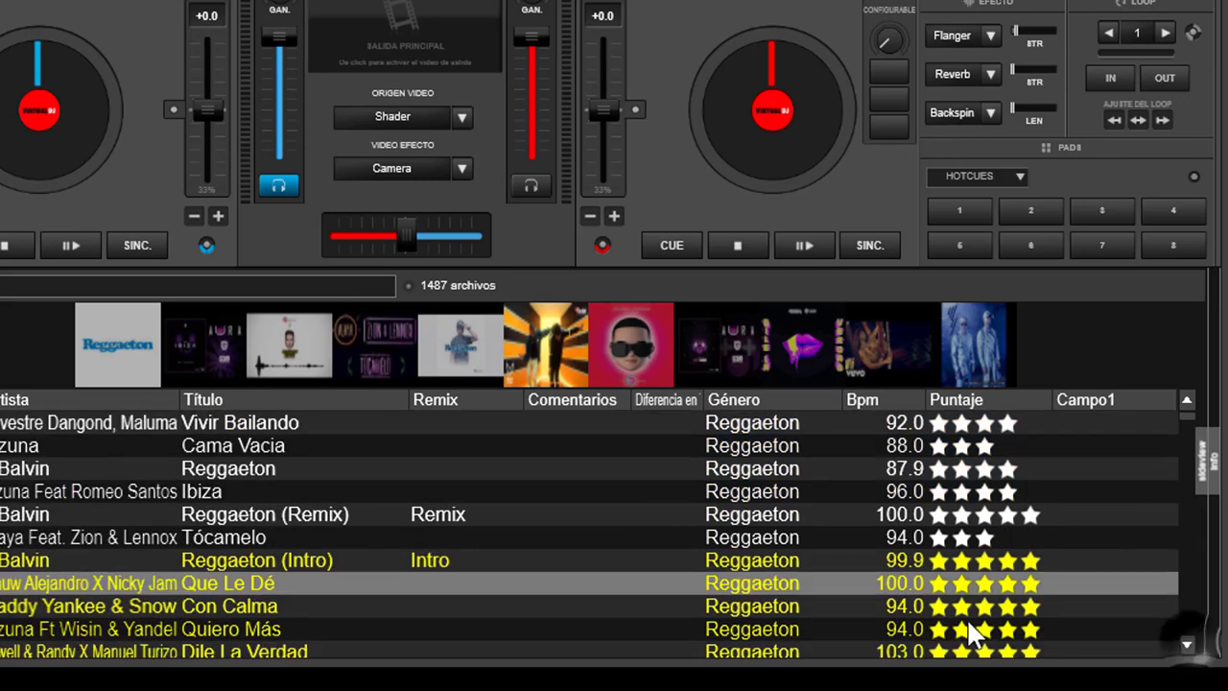
pyautogui.click(273, 629)
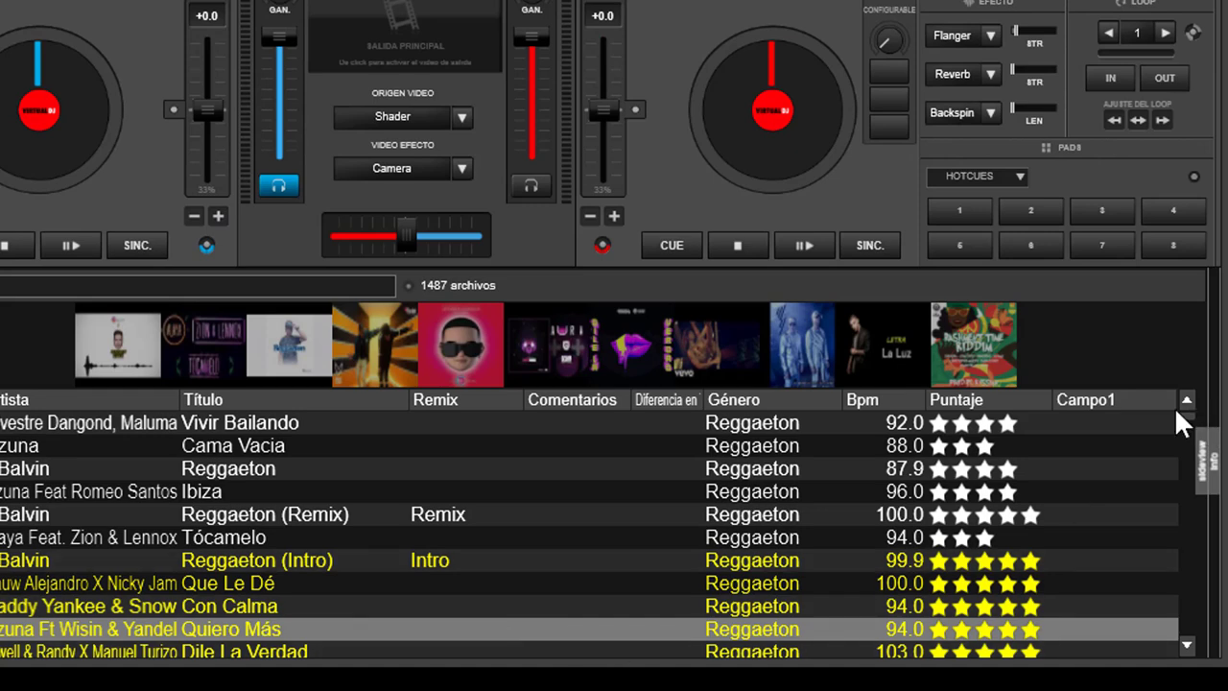
# Add the Color column to the song list.
pyautogui.rightClick(1144, 403)
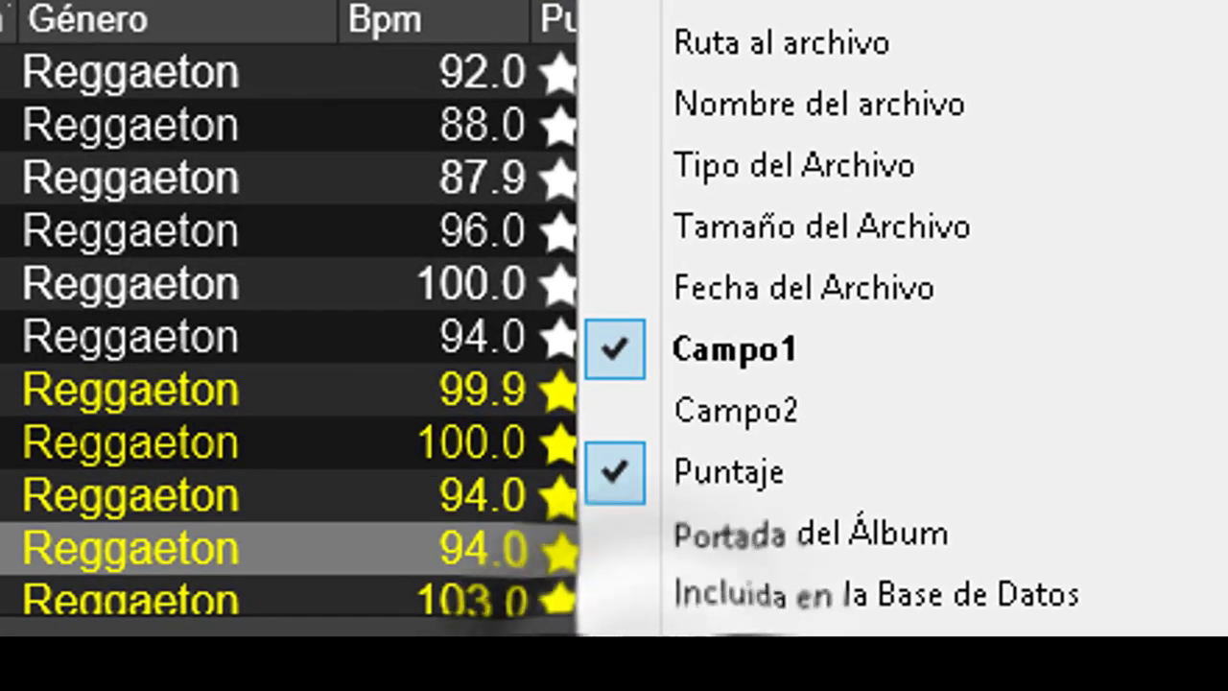
pyautogui.scroll(-5, 729, 576)
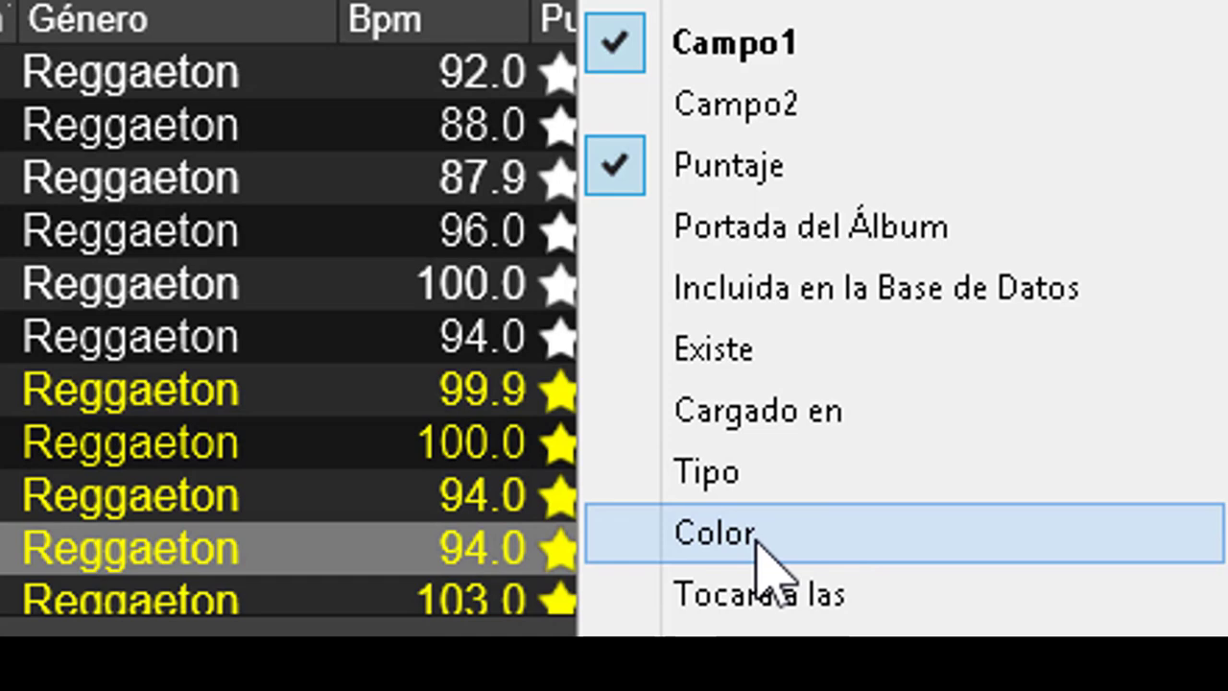
pyautogui.click(756, 543)
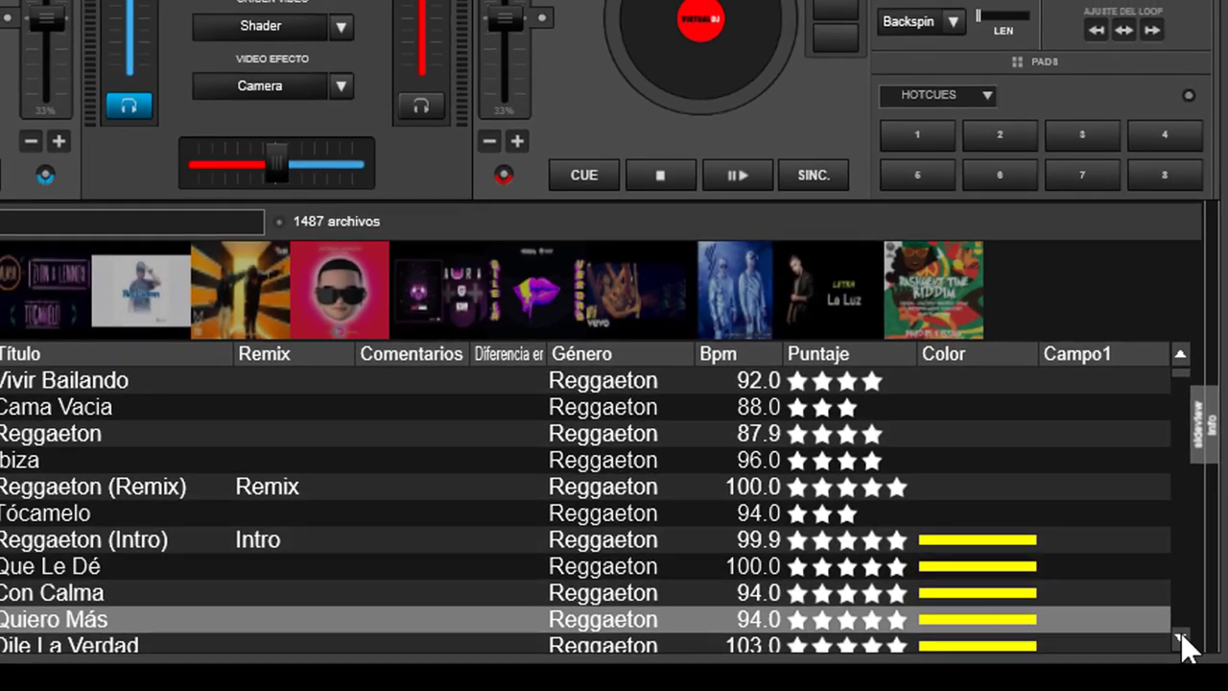
# Sort the song list by Color and go to the beginning of the sorted list.
pyautogui.click(980, 352)
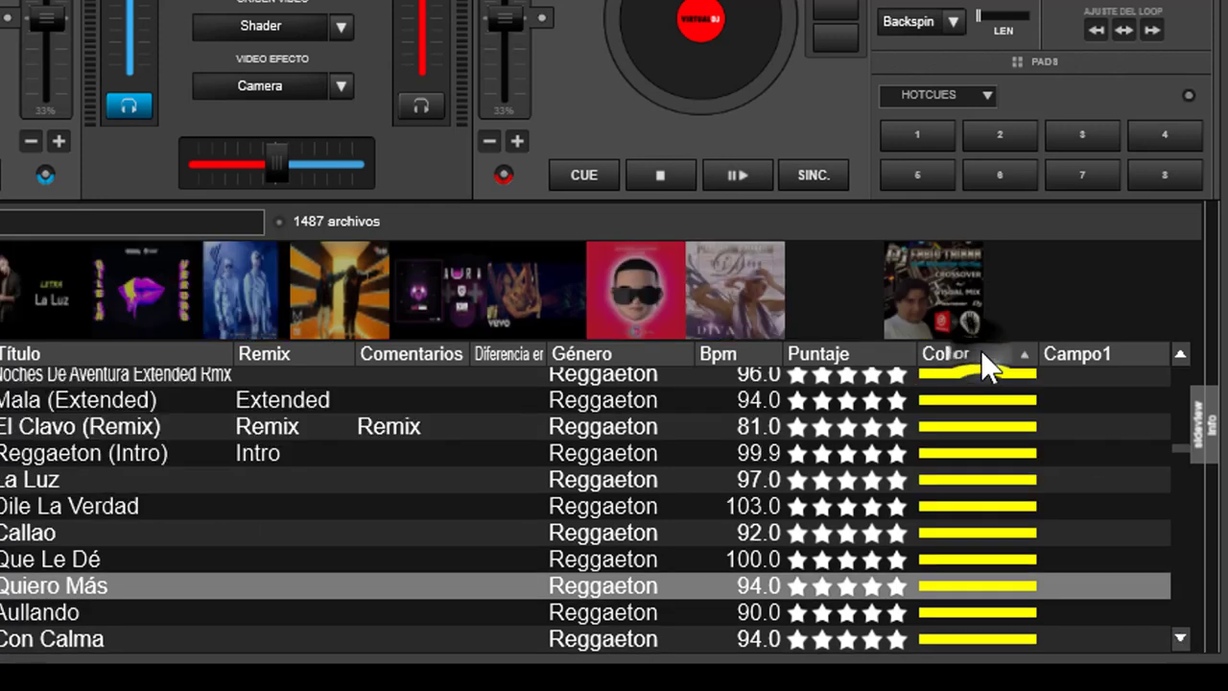
pyautogui.click(1177, 443)
pyautogui.moveTo(1178, 439); pyautogui.dragTo(1177, 357)
# Go through the green-marked songs one by one, from "Shaky Shaky" to "Guasa Guasa".
pyautogui.click(38, 380)
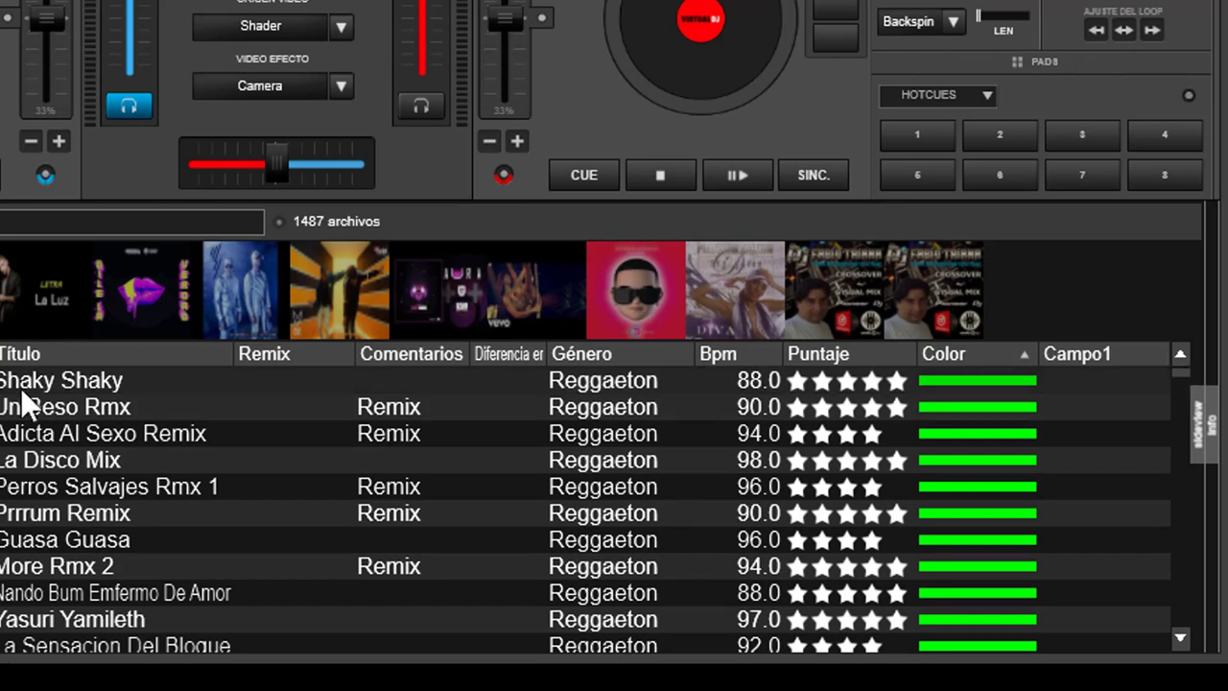
pyautogui.click(29, 409)
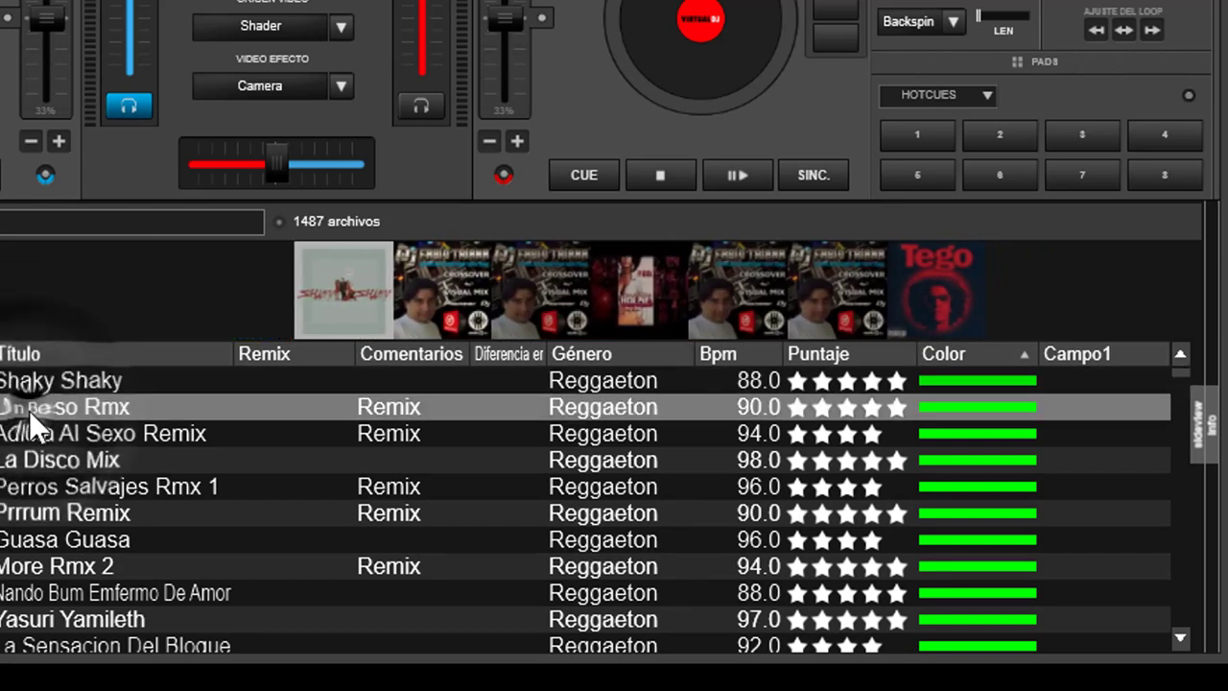
pyautogui.click(34, 431)
pyautogui.click(41, 457)
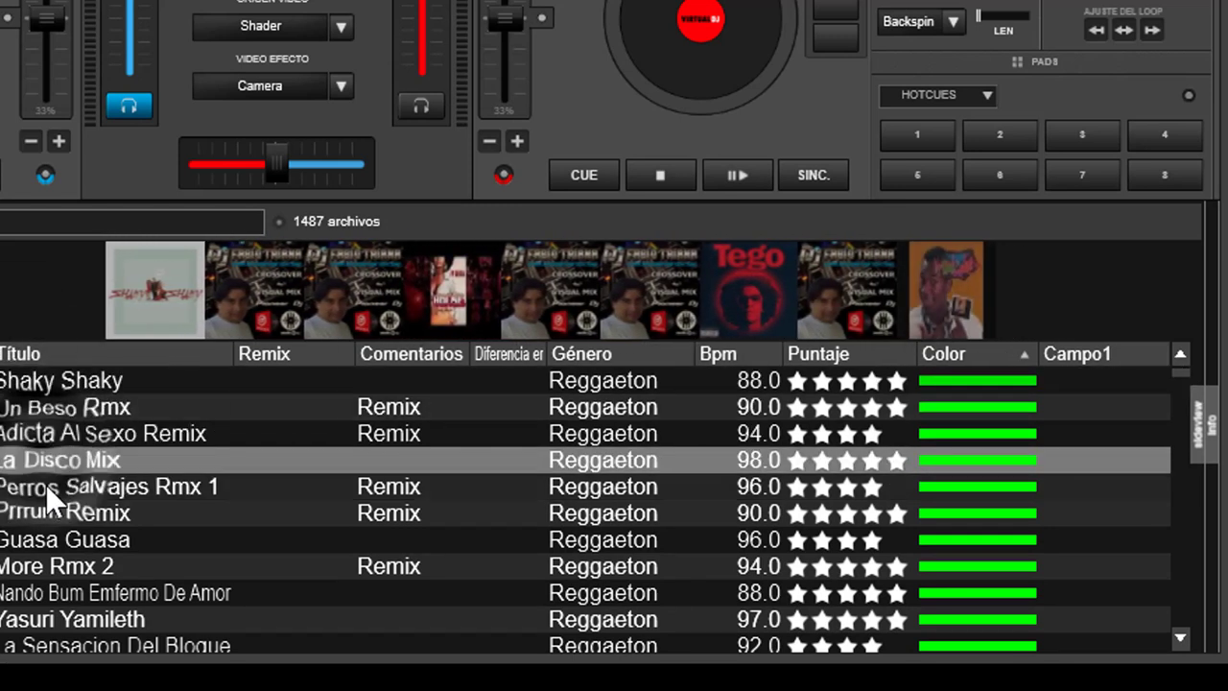
pyautogui.click(47, 485)
pyautogui.click(53, 513)
pyautogui.click(56, 537)
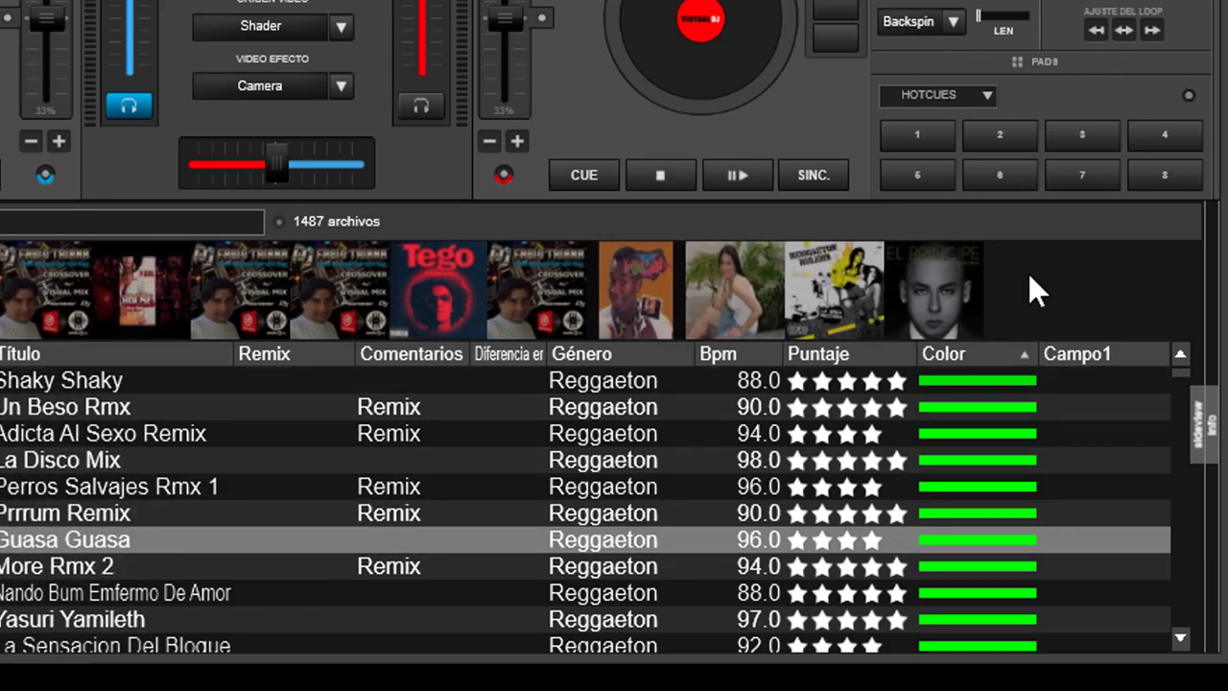
# Remove the Color column from the song list.
pyautogui.rightClick(998, 355)
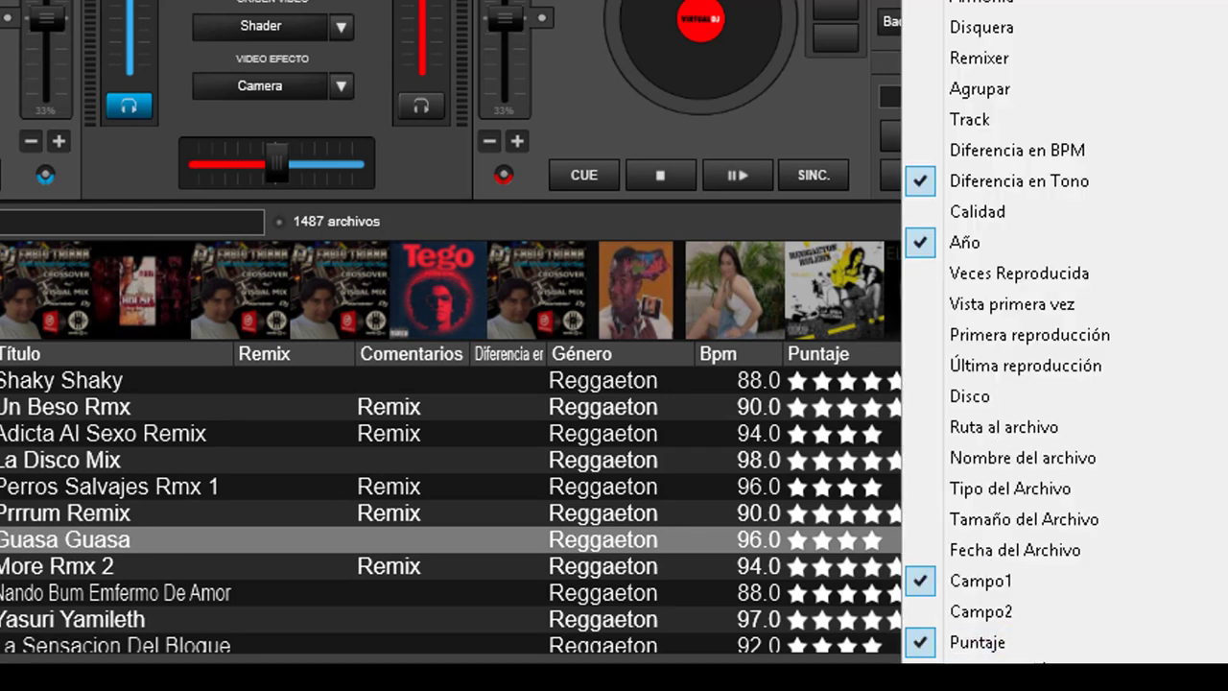
pyautogui.scroll(-3, 969, 634)
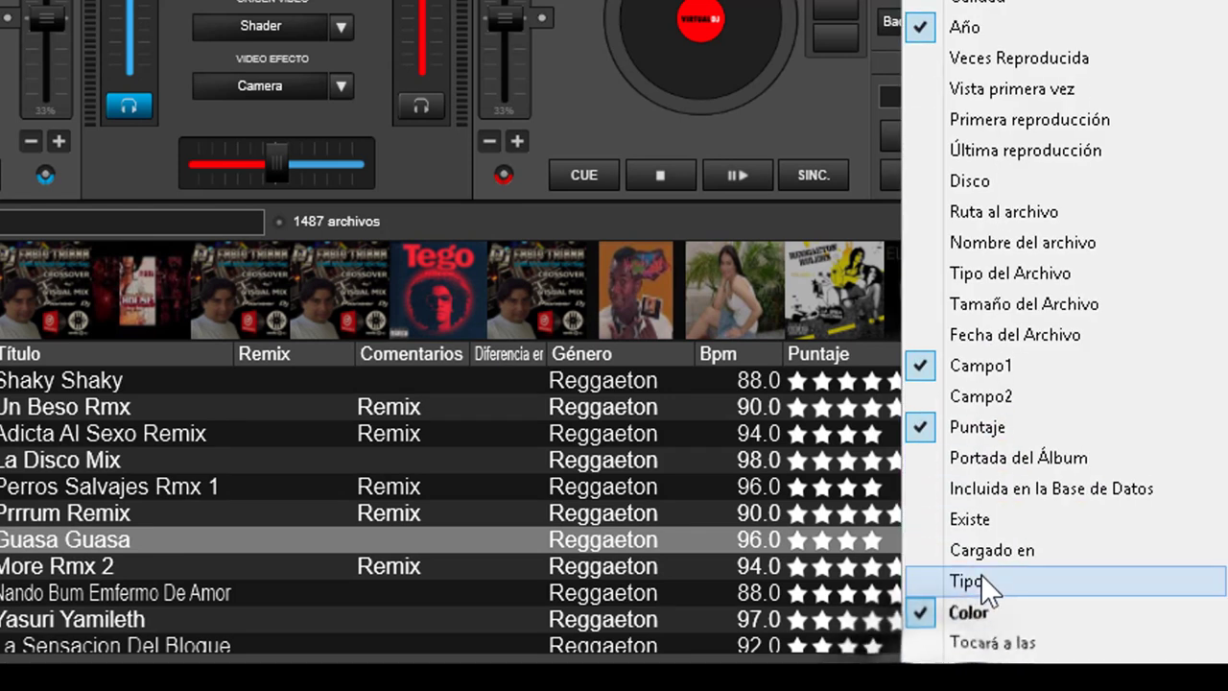
pyautogui.click(967, 607)
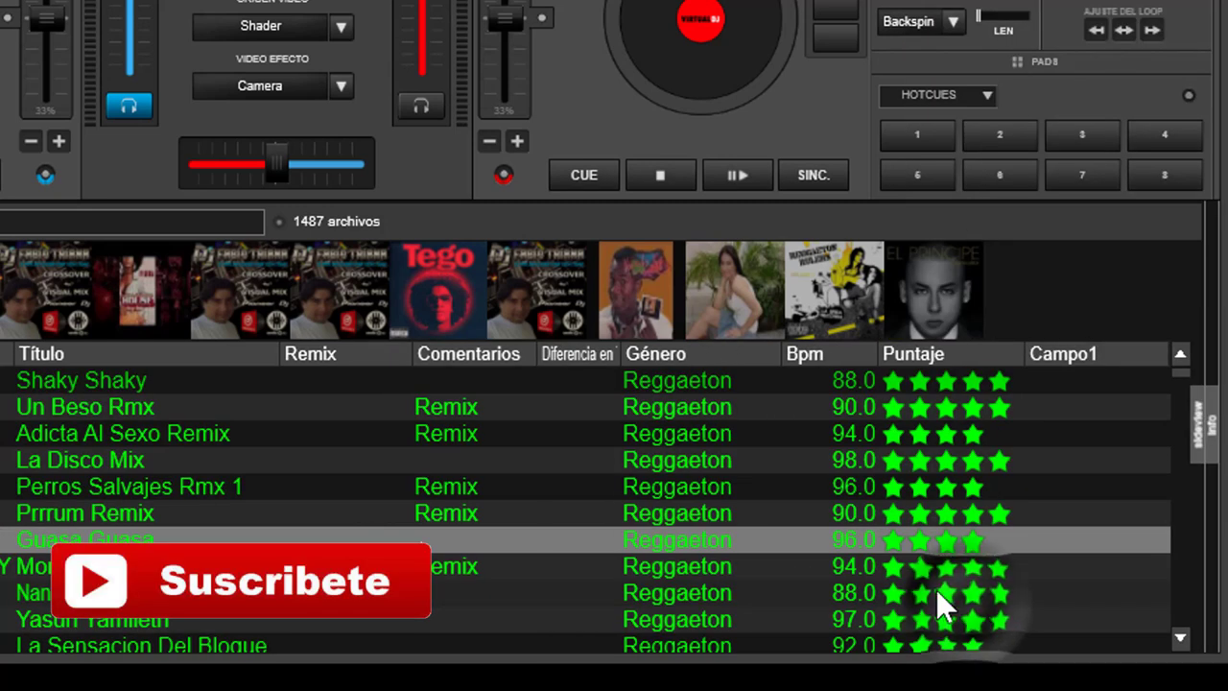